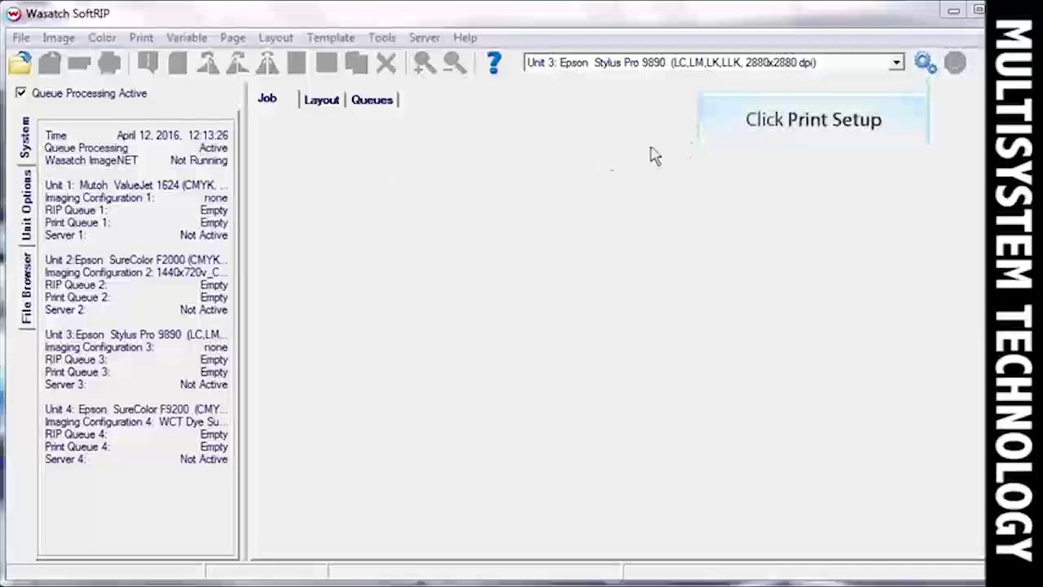
# Step: Keep Epson Stylus Pro 9890 (2880x2880 dpi) as unit 3's printer model and edit its imaging configuration
pyautogui.click(927, 63)
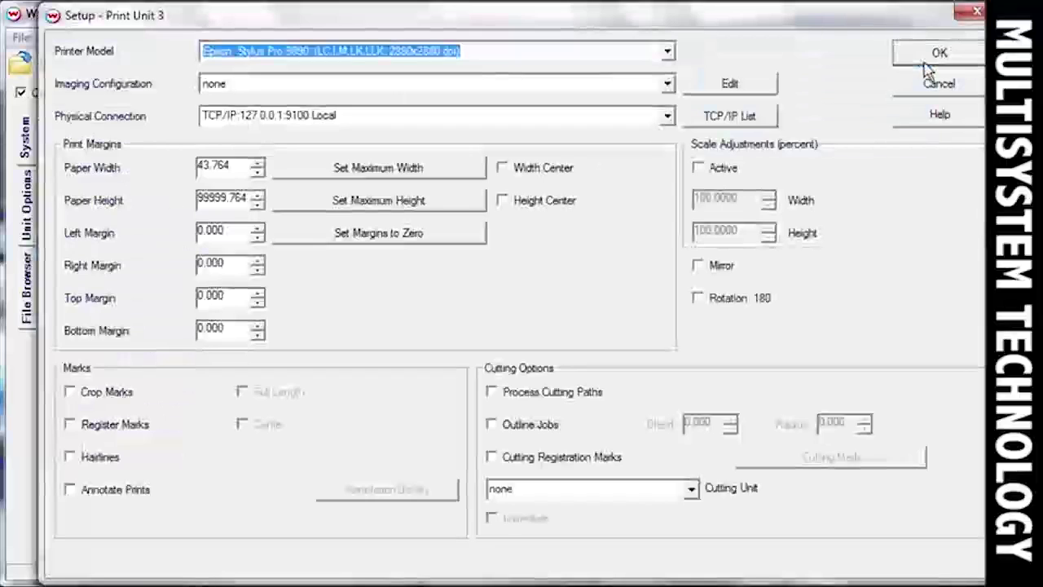
pyautogui.click(667, 51)
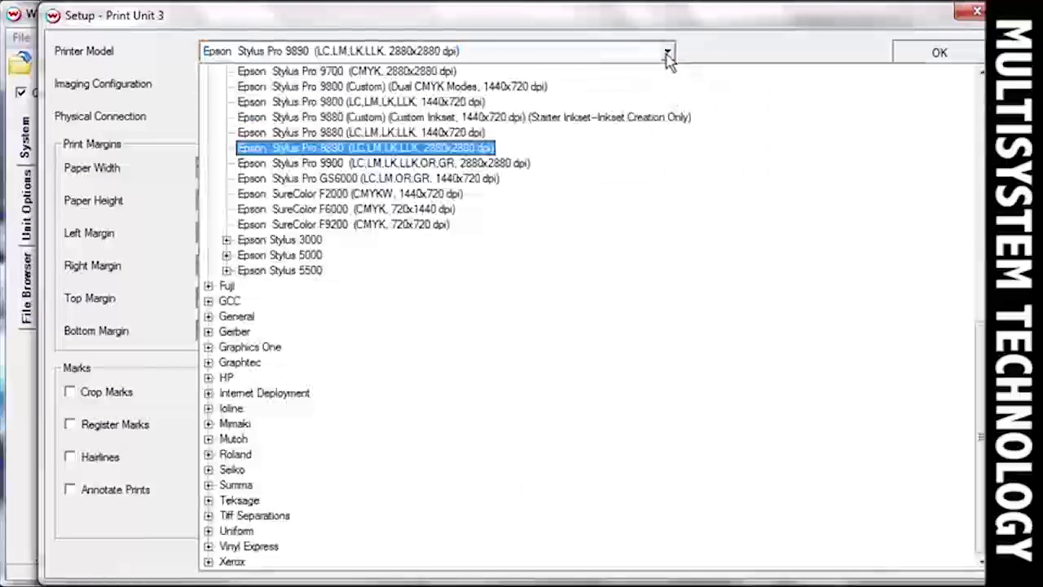
pyautogui.click(454, 149)
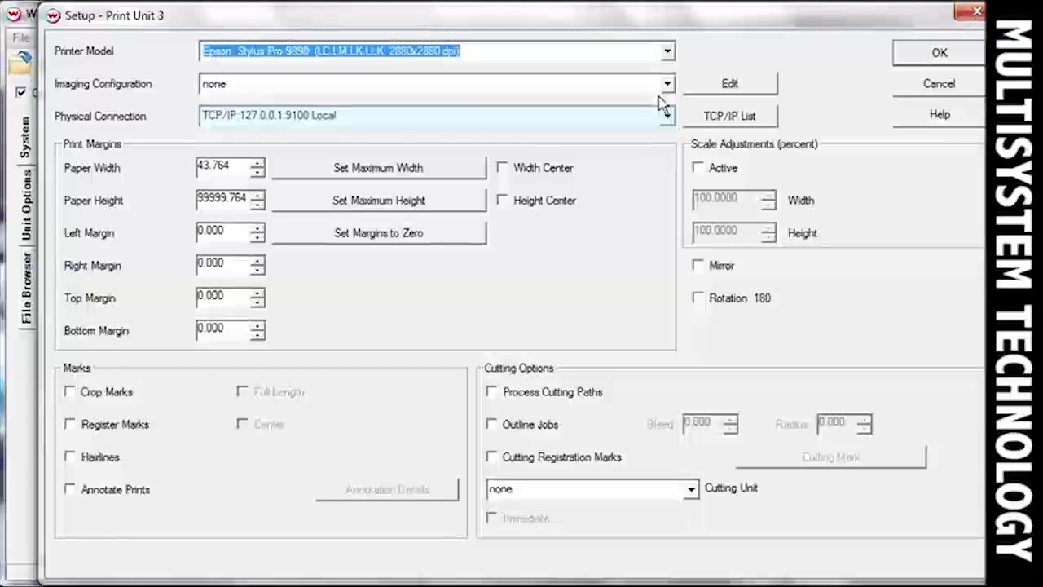
pyautogui.click(730, 85)
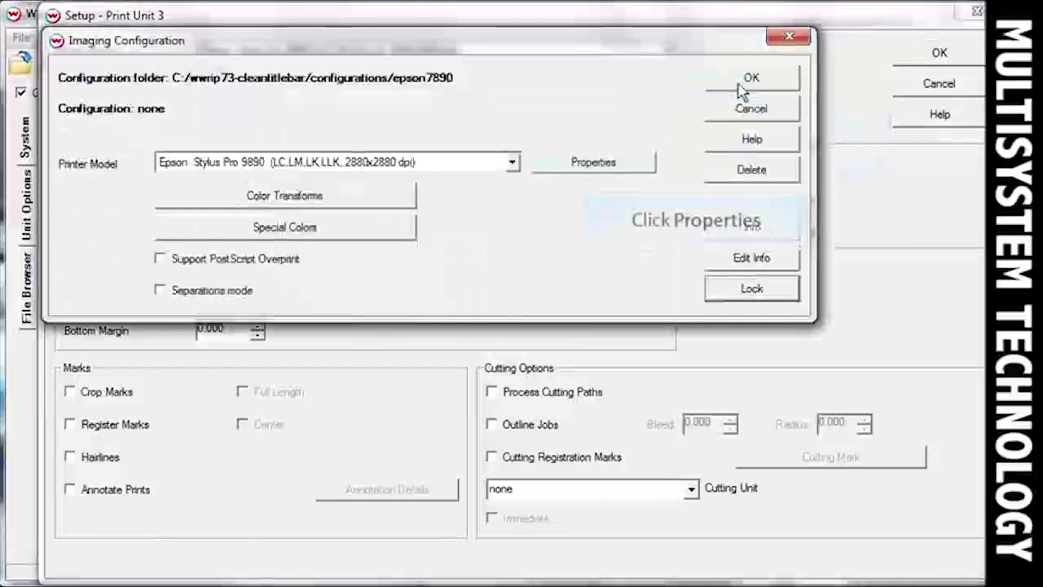
# Step: In the 9890 properties, choose MONO 1440x1440 dpi print mode, Fixed Dot type and Fixed - 5.2pl size
pyautogui.click(601, 163)
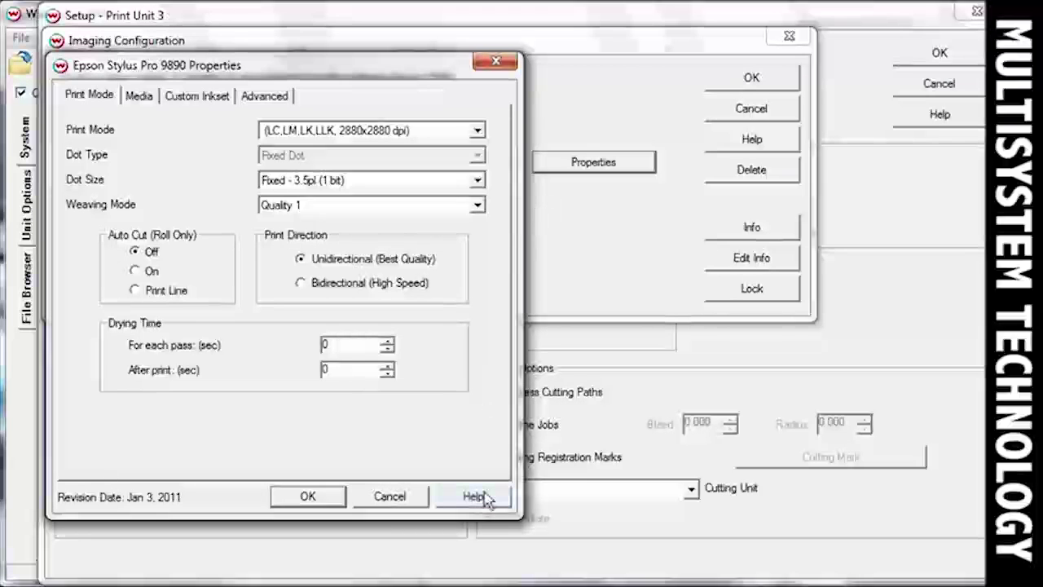
pyautogui.click(478, 131)
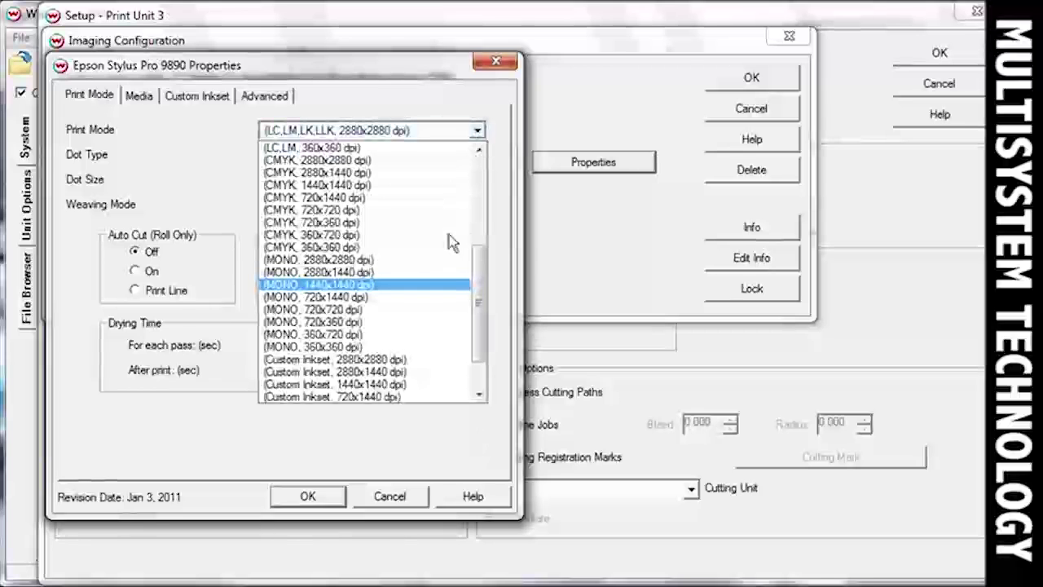
pyautogui.click(449, 286)
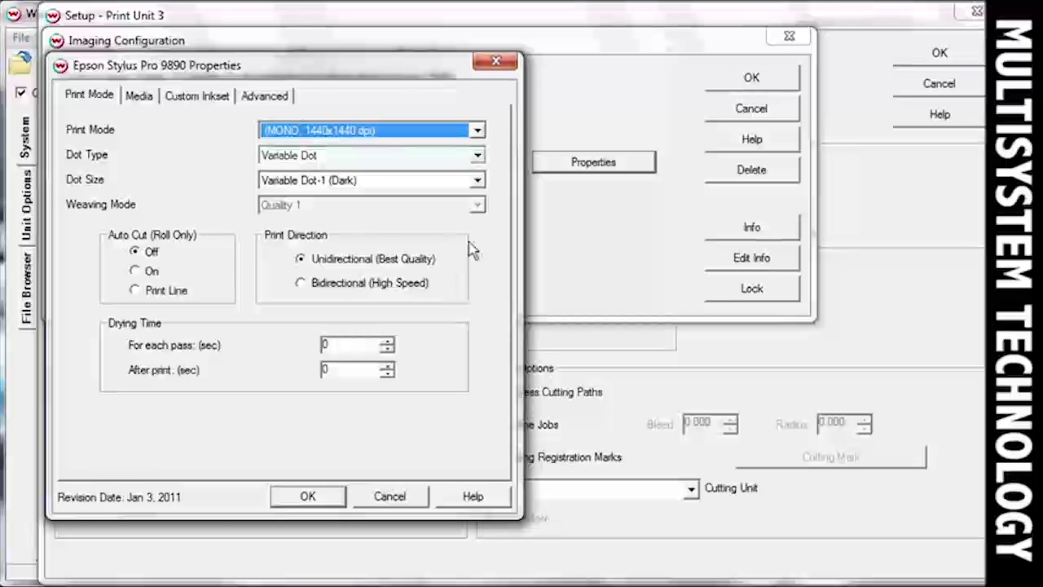
pyautogui.click(477, 156)
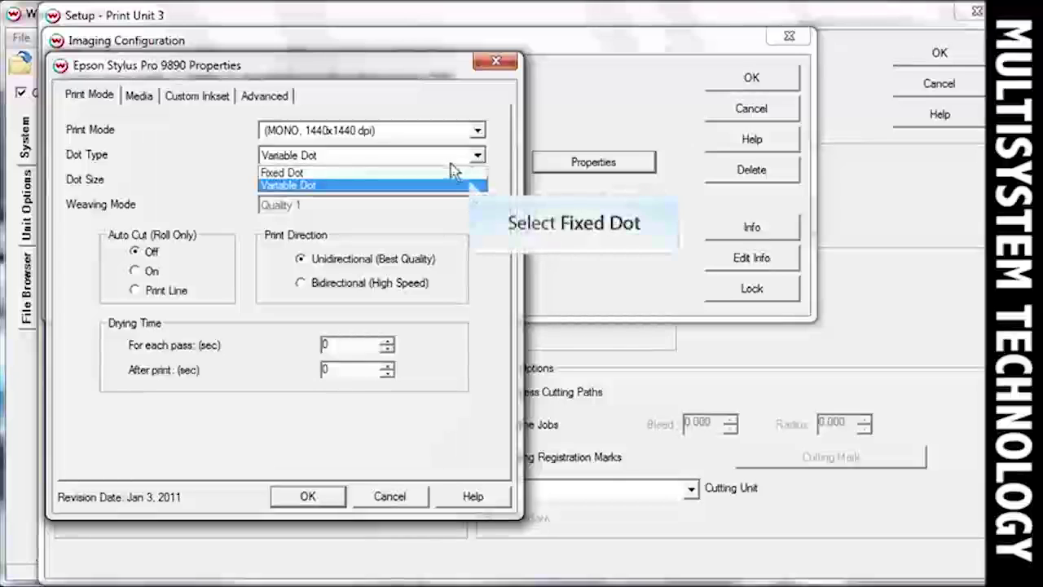
pyautogui.click(453, 173)
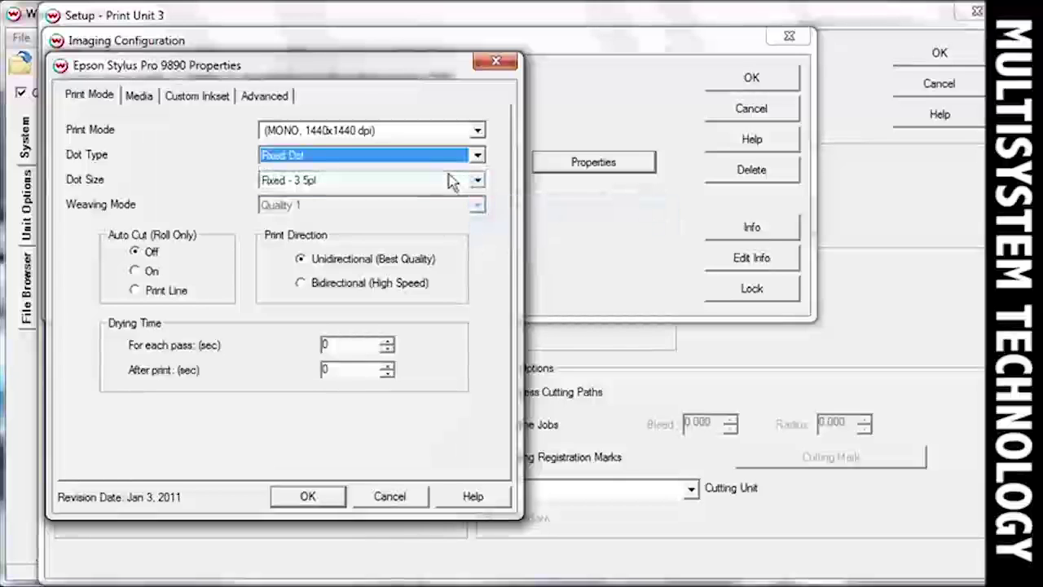
pyautogui.click(478, 181)
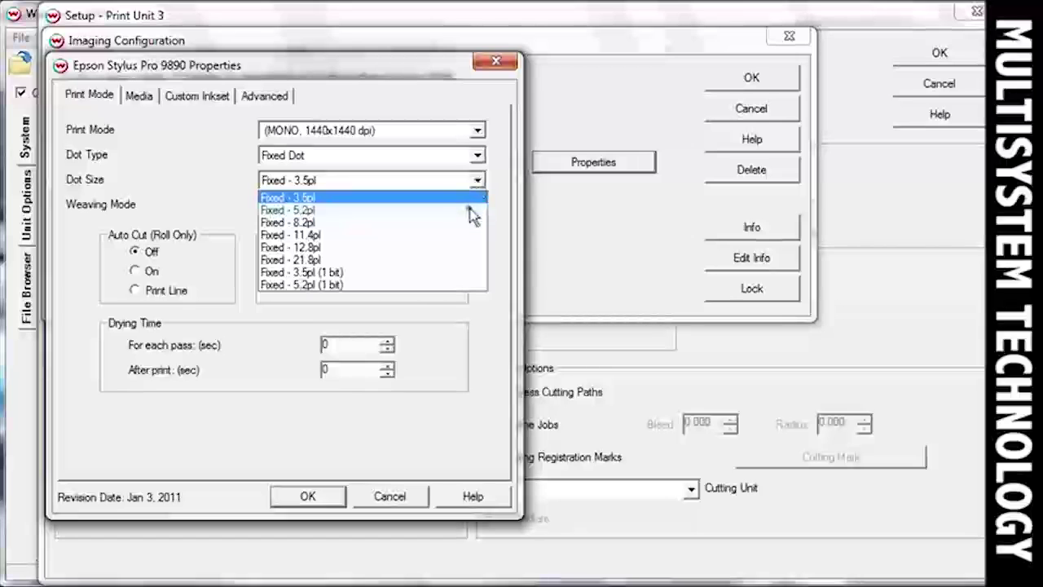
pyautogui.click(473, 211)
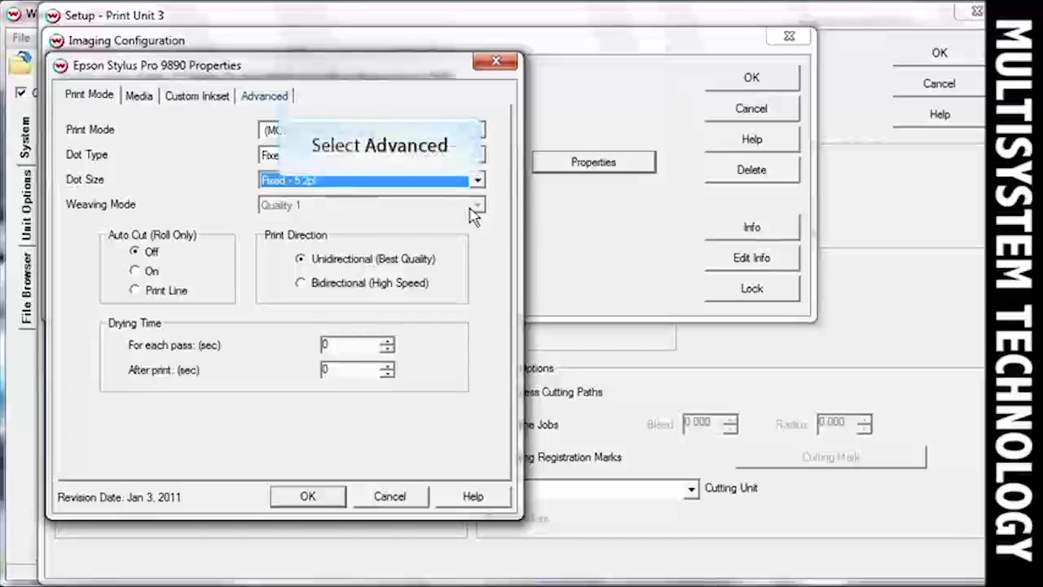
# Step: Enable Make Separations on RIP under Advanced, apply the properties, and open Color Transforms
pyautogui.click(262, 100)
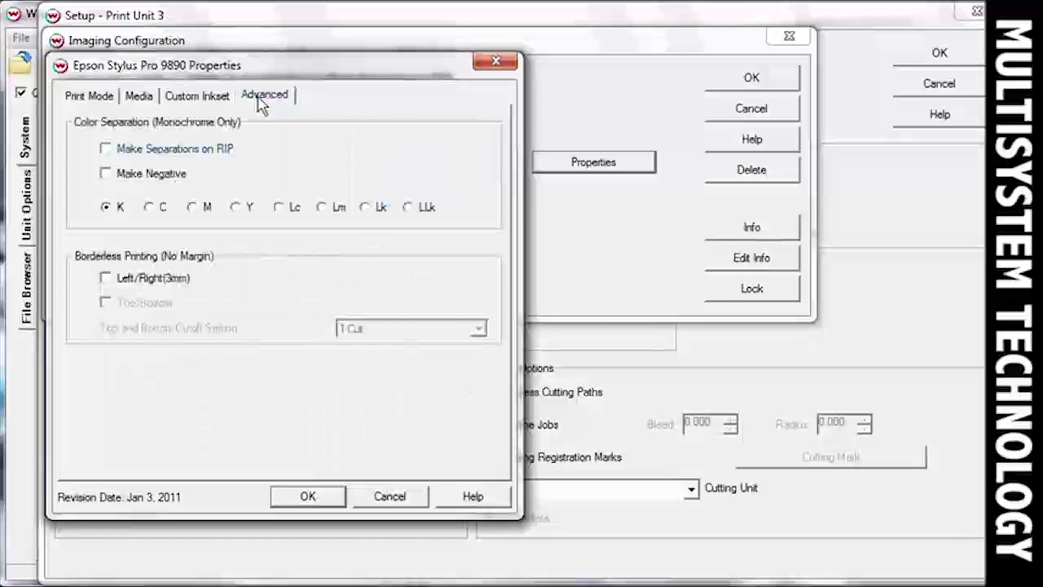
pyautogui.click(105, 149)
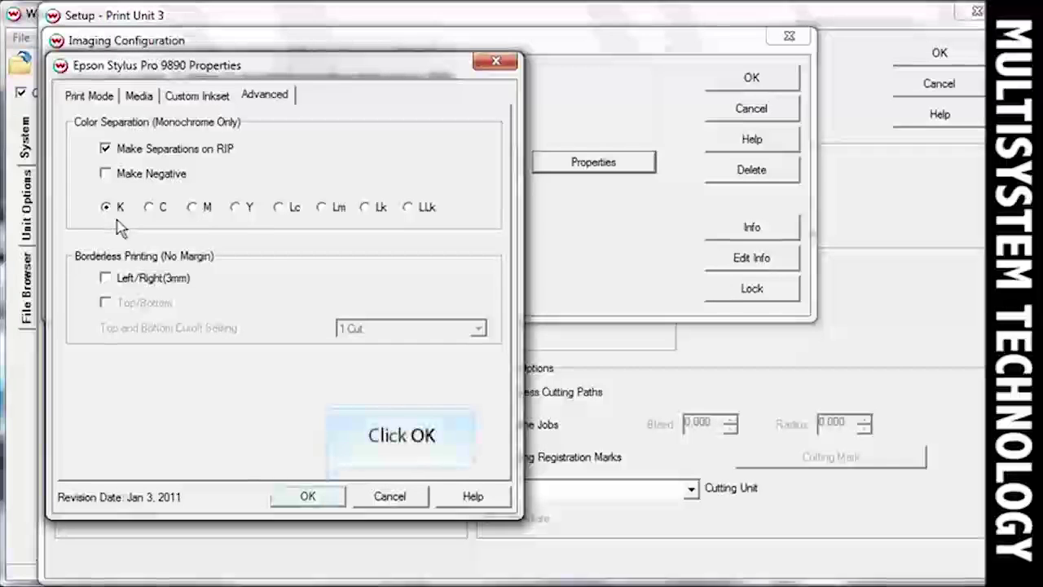
pyautogui.click(298, 492)
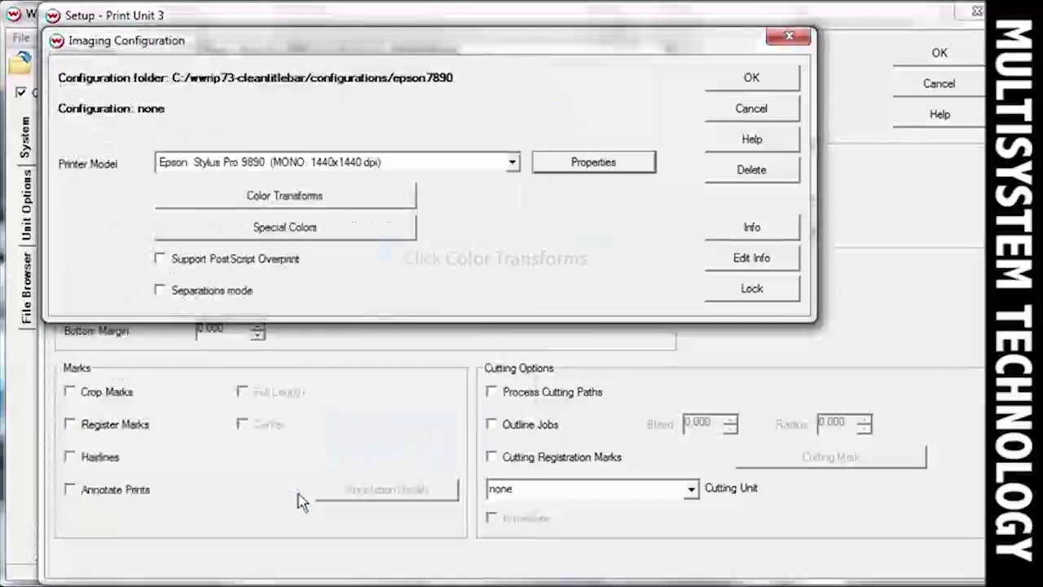
pyautogui.click(342, 196)
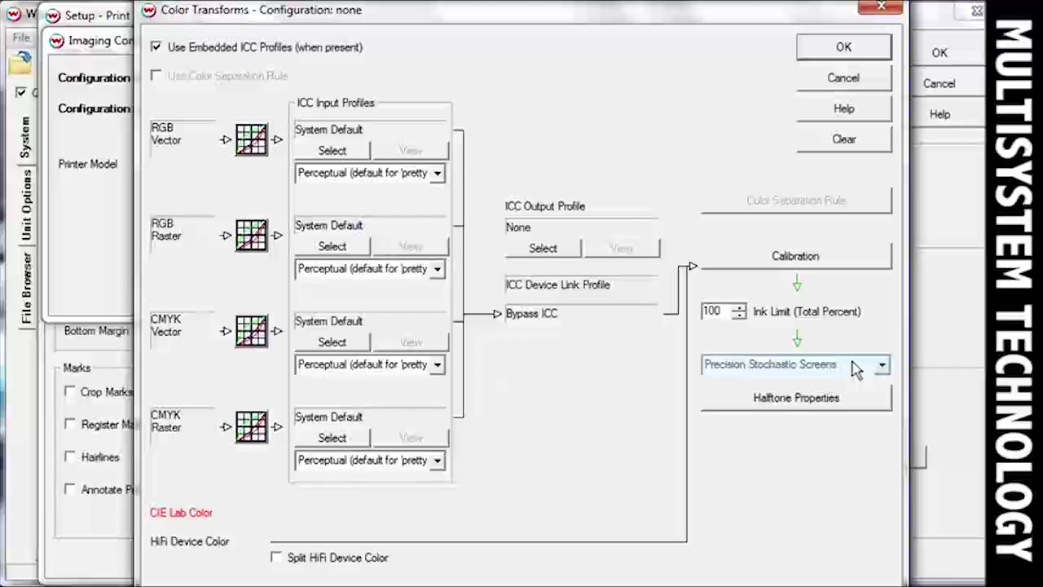
# Step: Replace Precision Stochastic Screens with Wasatch Precision Rosette Screens as the halftone method and open its settings
pyautogui.click(797, 399)
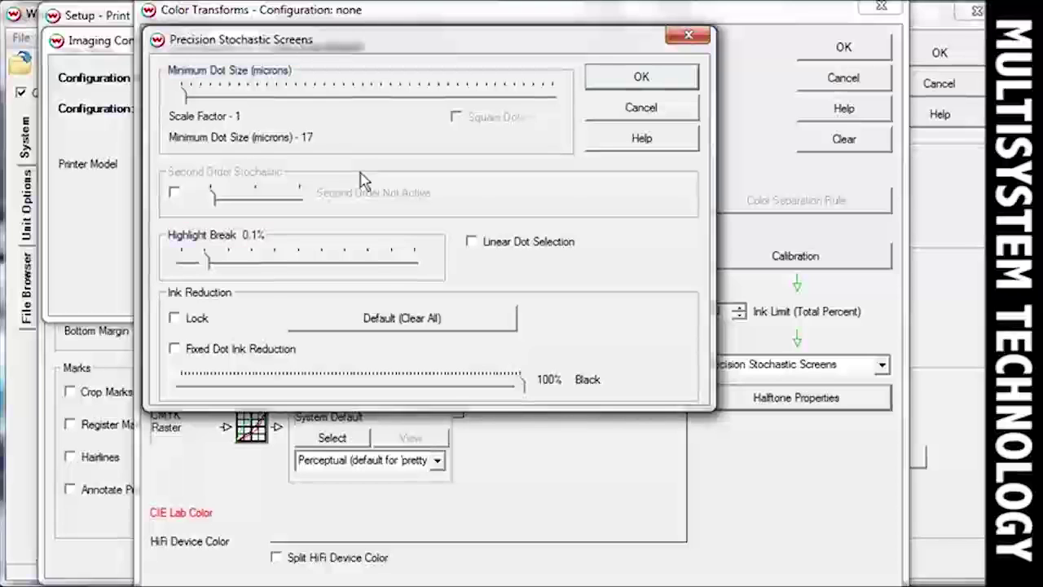
pyautogui.click(639, 80)
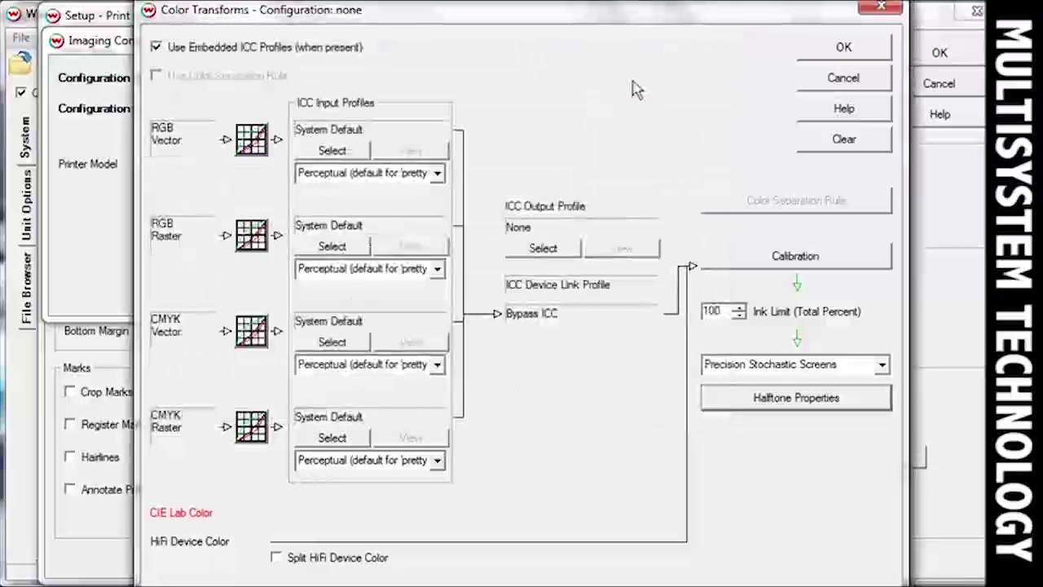
pyautogui.click(882, 365)
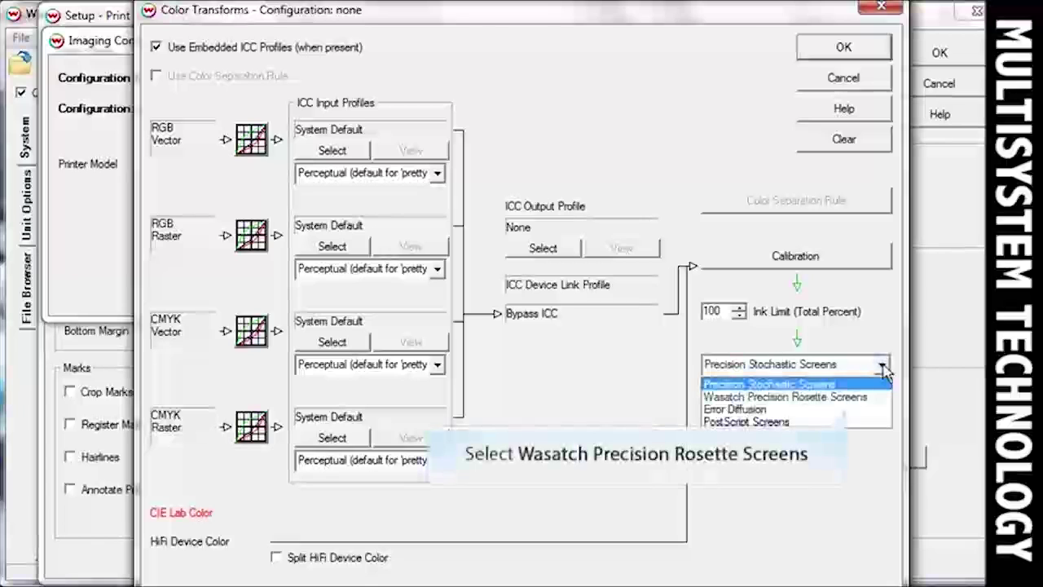
pyautogui.click(869, 397)
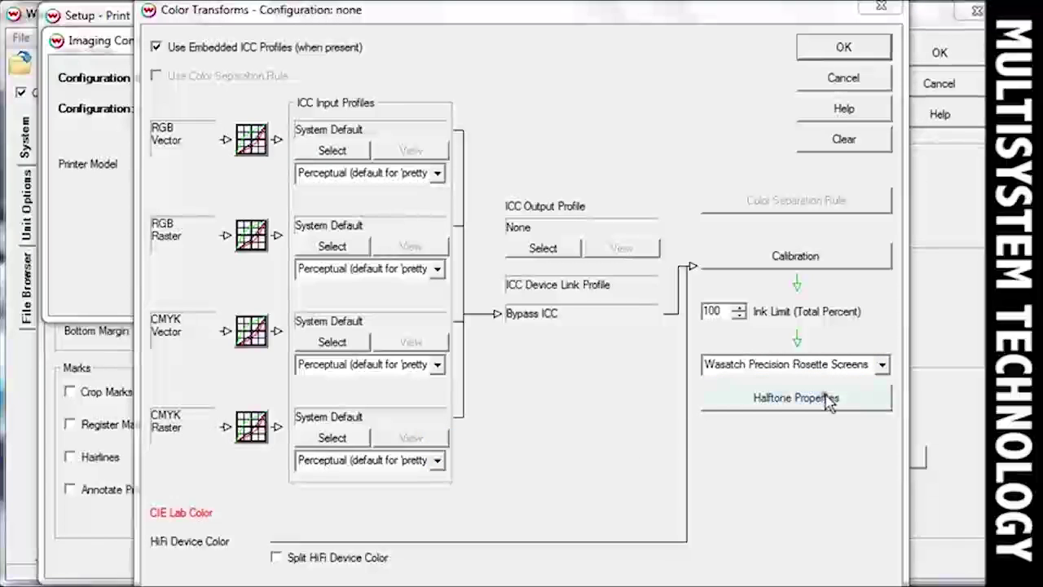
pyautogui.click(828, 399)
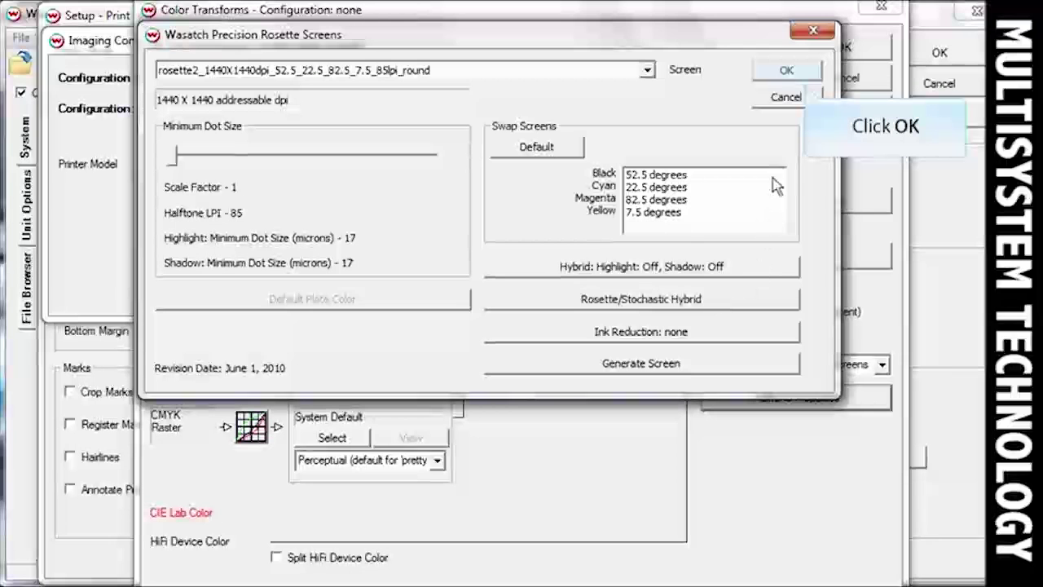
# Step: Accept the rosette2 1440X1440dpi 85lpi round screen with its default angles
pyautogui.click(786, 71)
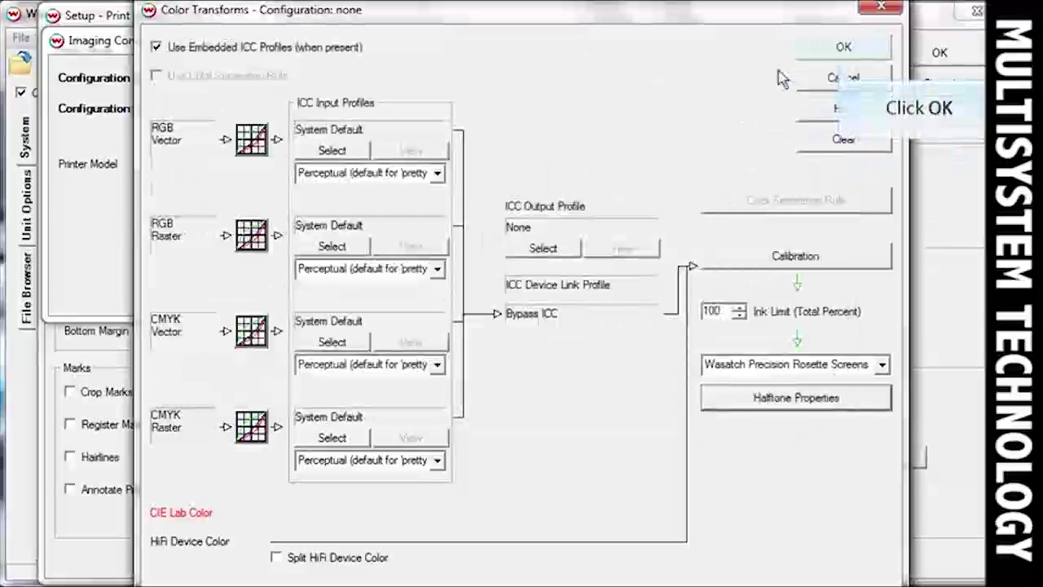
# Step: Save the imaging configuration as '1440x1440 FixedDot Rosette' and close the Print Unit 3 setup
pyautogui.click(843, 49)
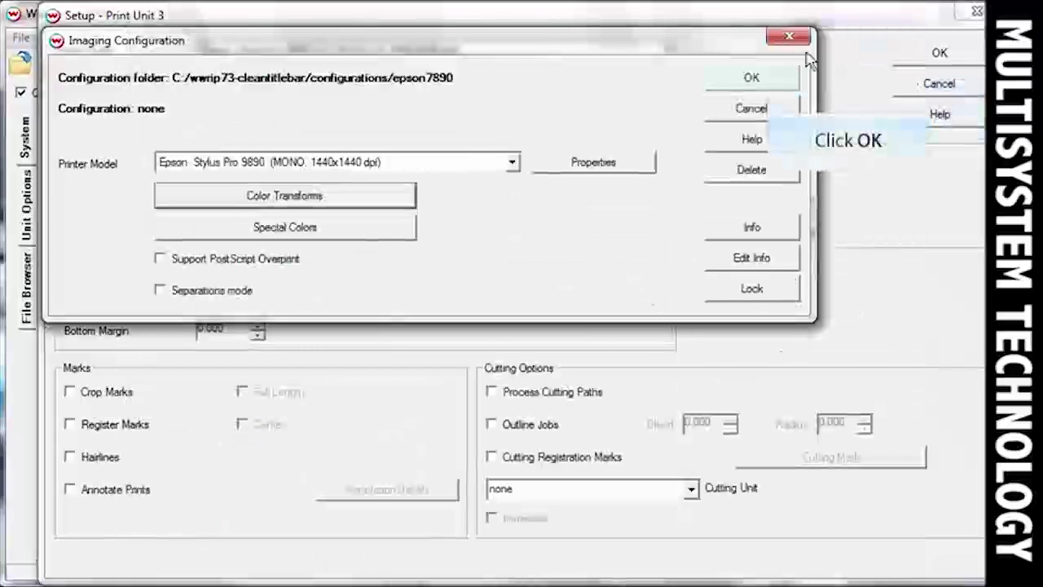
pyautogui.click(774, 81)
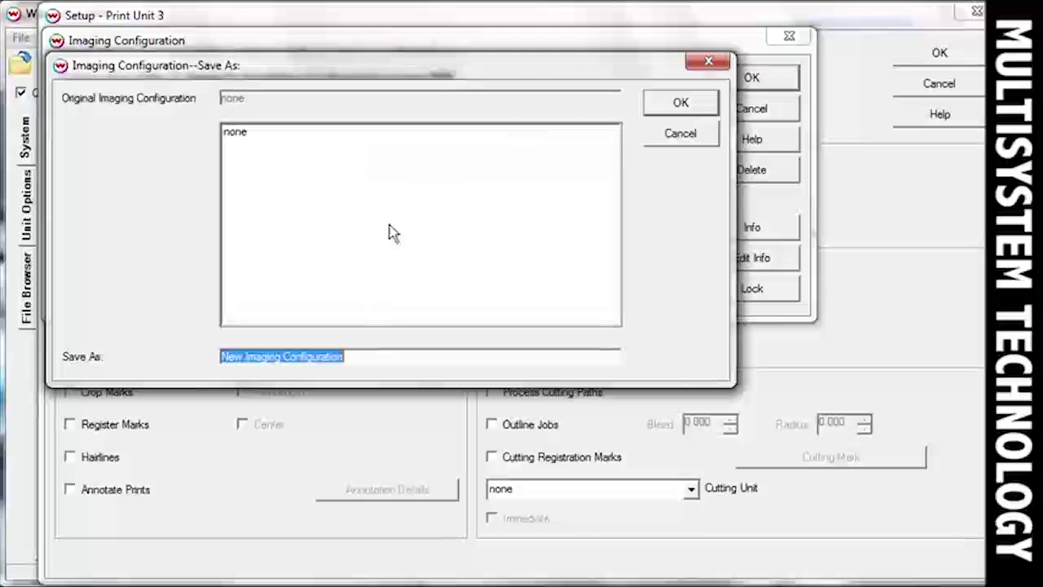
pyautogui.write('1440x144')
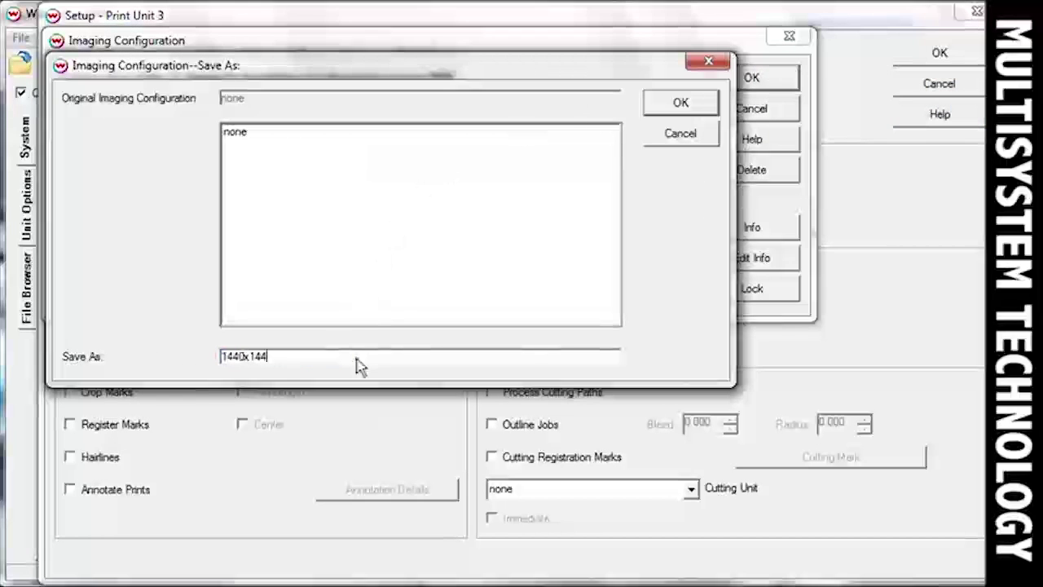
pyautogui.write('0 FixedDot Rose')
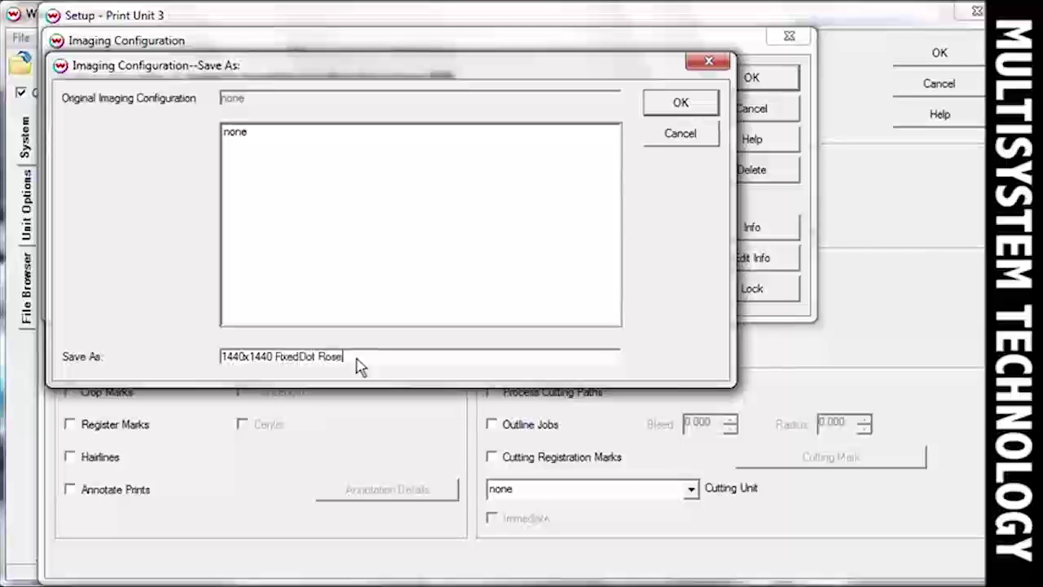
pyautogui.write('tte')
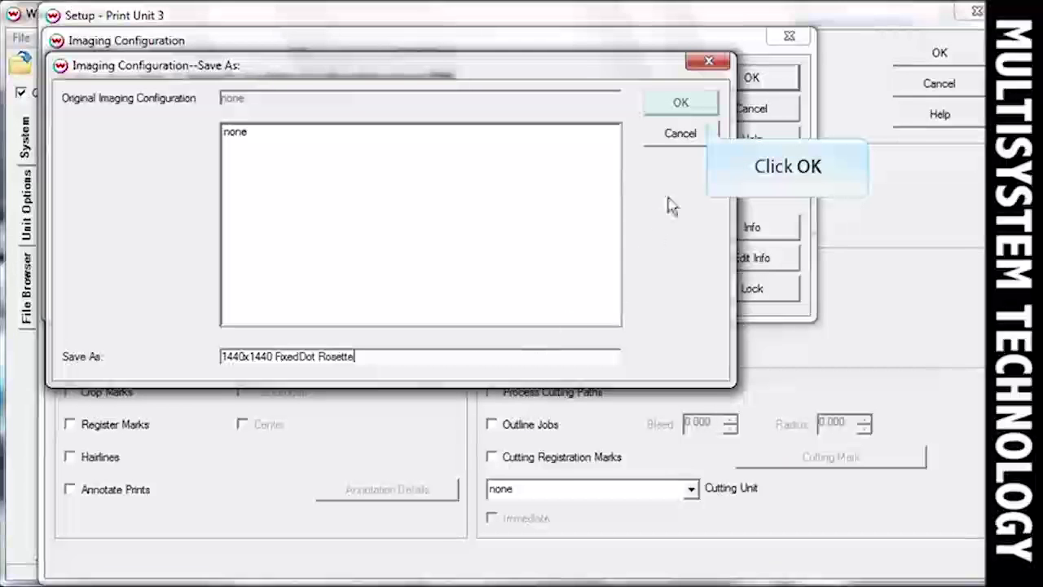
pyautogui.click(680, 103)
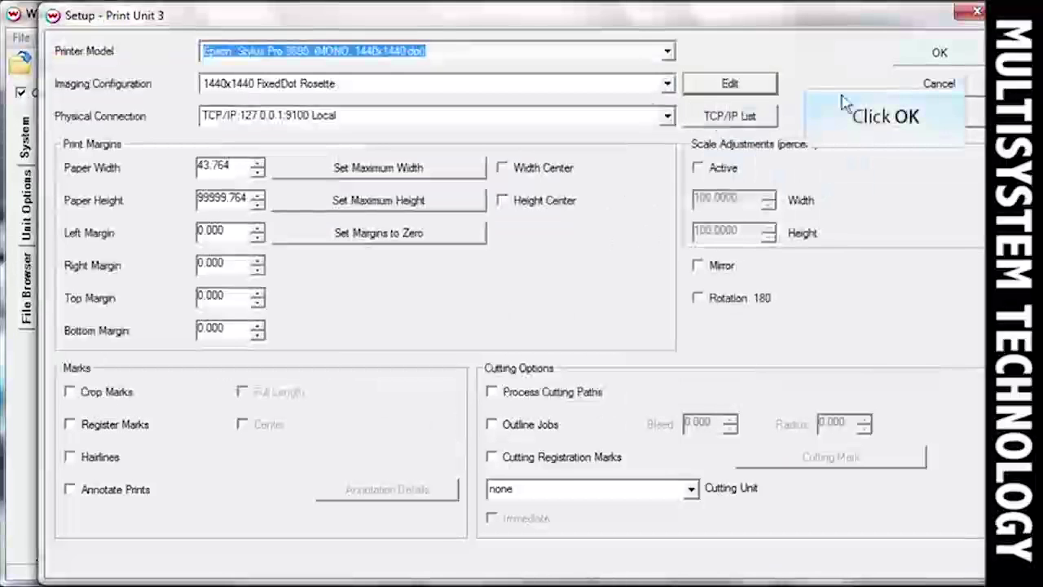
pyautogui.click(934, 54)
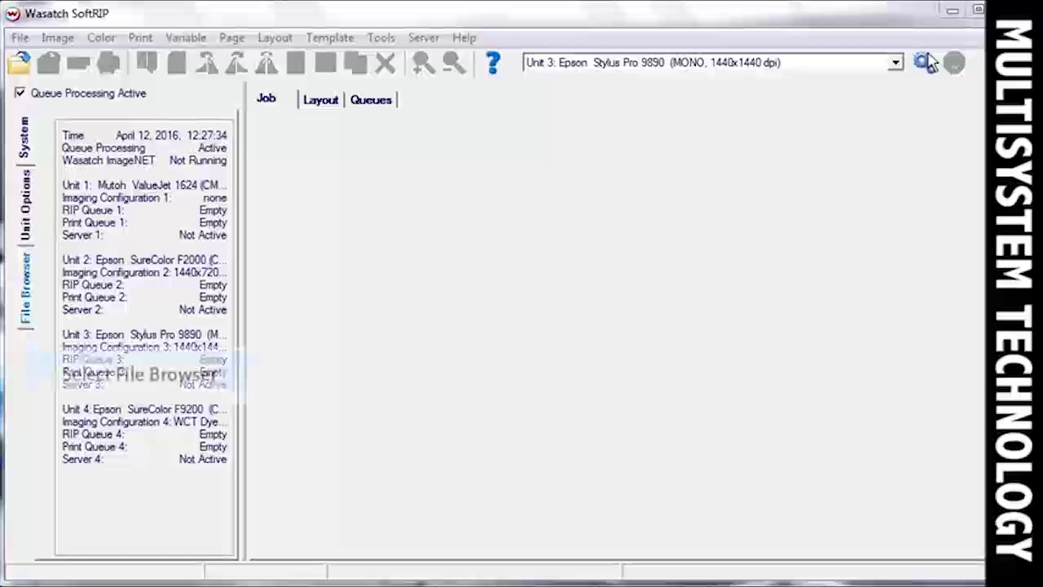
# Step: RIP and print separateOnRIPSpot.pdf from the File Browser, then view the four CMYK separation jobs
pyautogui.click(26, 281)
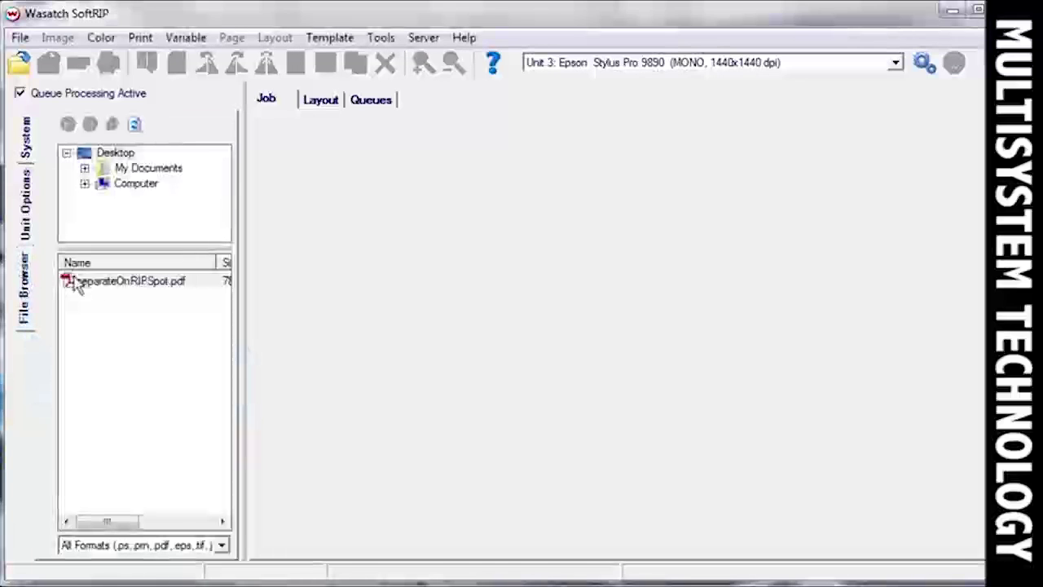
pyautogui.doubleClick(116, 281)
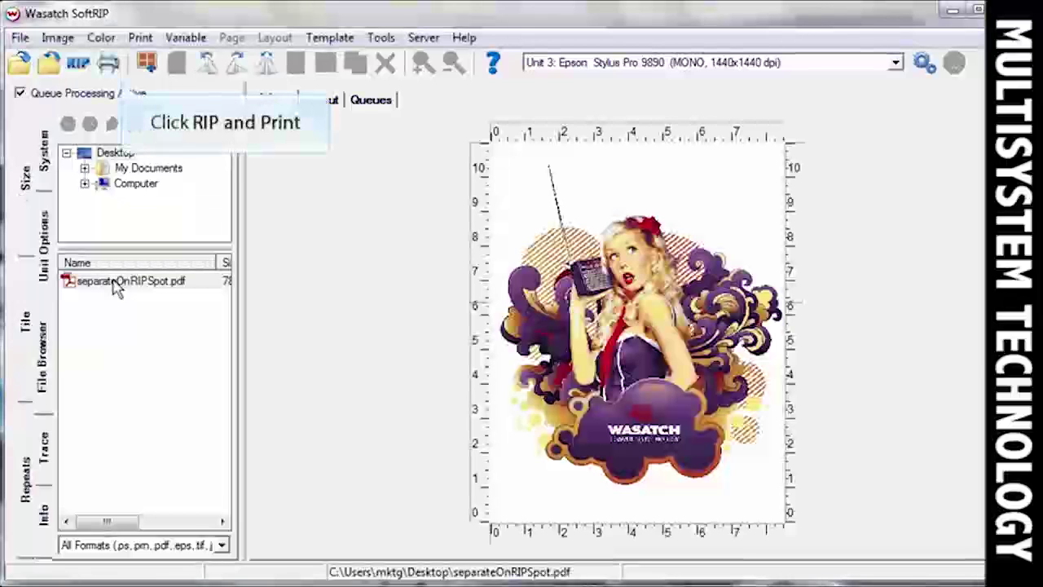
pyautogui.click(109, 64)
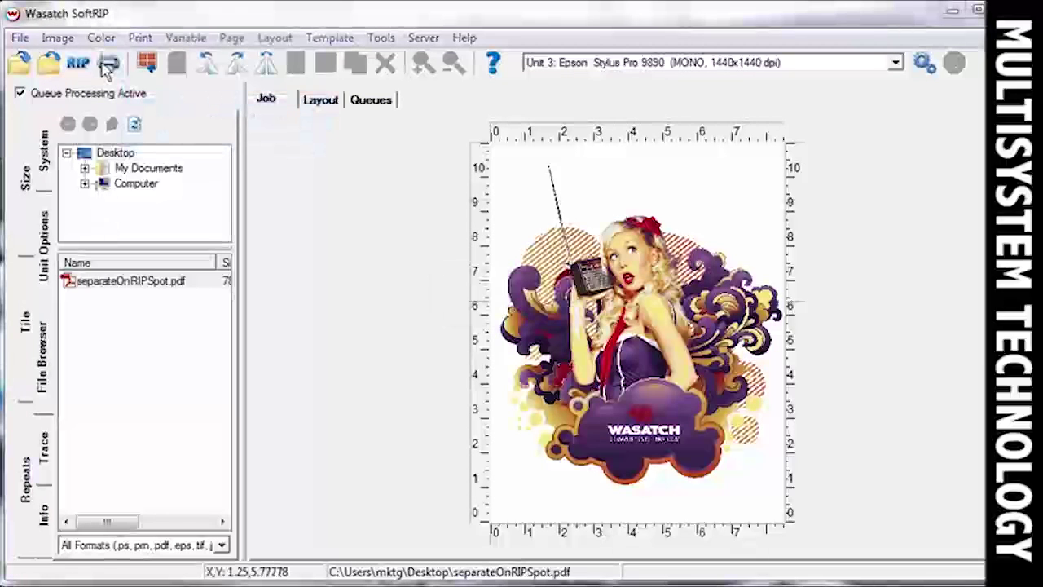
pyautogui.click(371, 100)
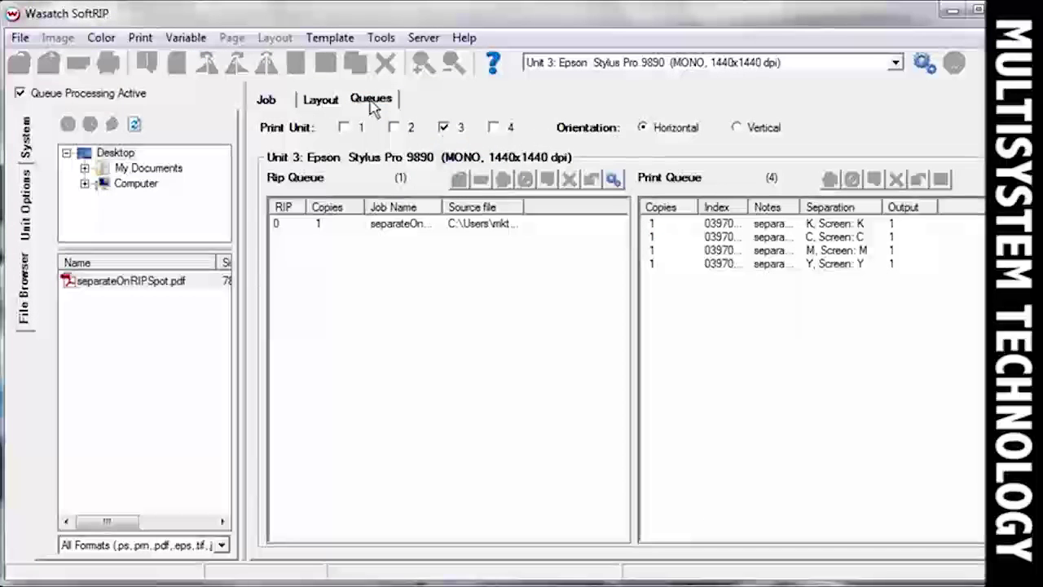